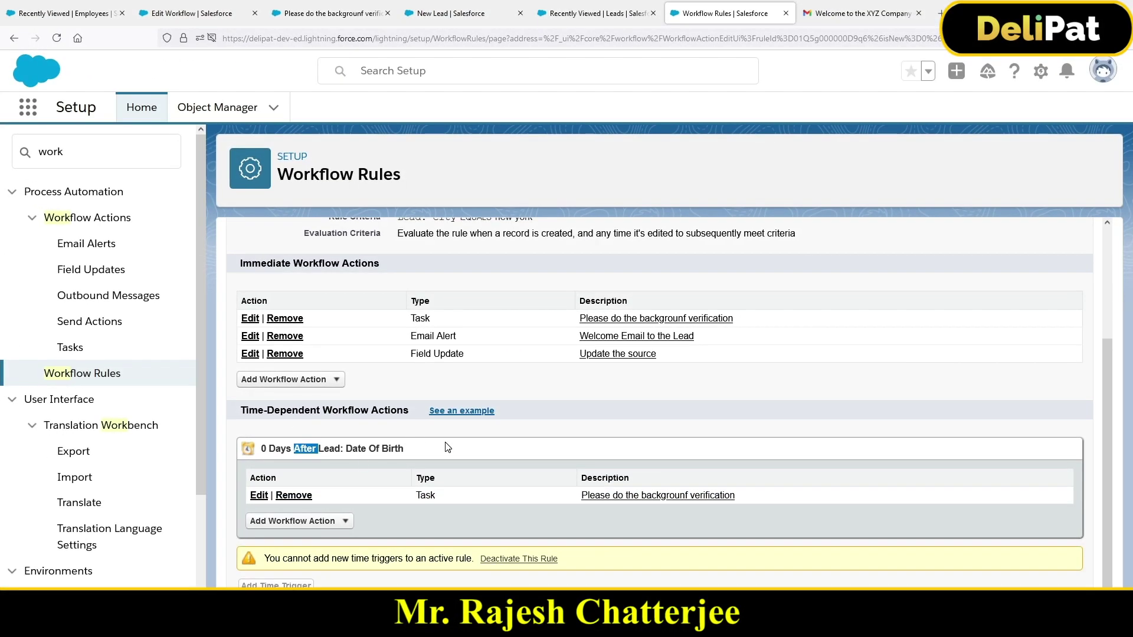
Step: Scroll back up the workflow rule page with its immediate and time-dependent actions
{"action": "scroll", "coordinate": [586, 380], "scroll_direction": "up", "scroll_amount": 3}
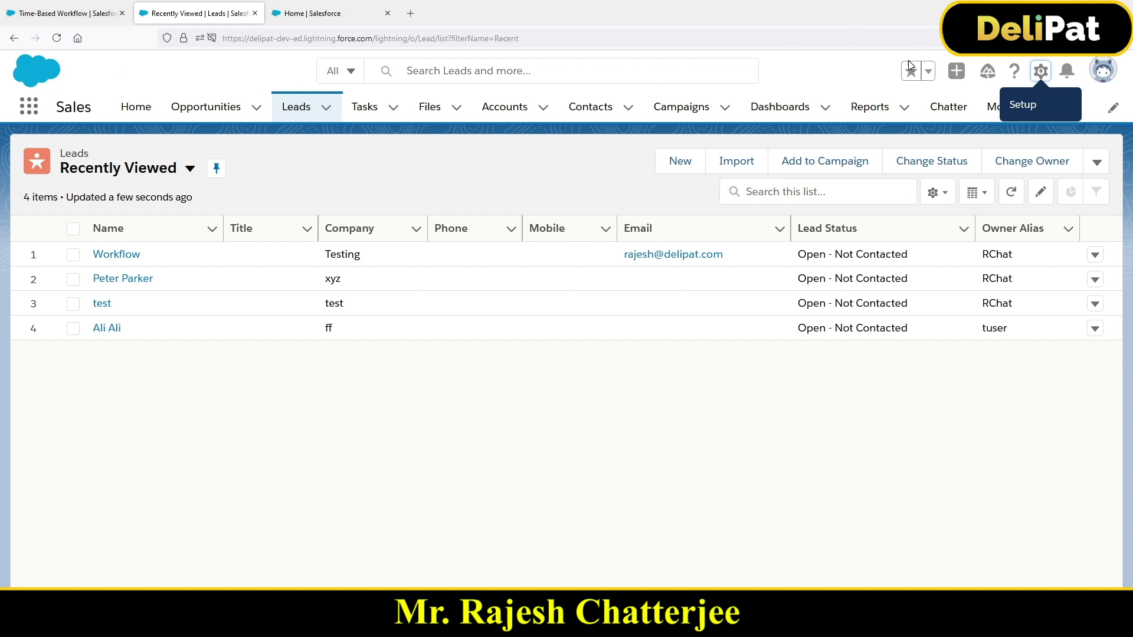
Step: Start a new lead with last name 'Time dependent Workflow Testing' and move to Company
{"action": "left_click", "coordinate": [673, 165]}
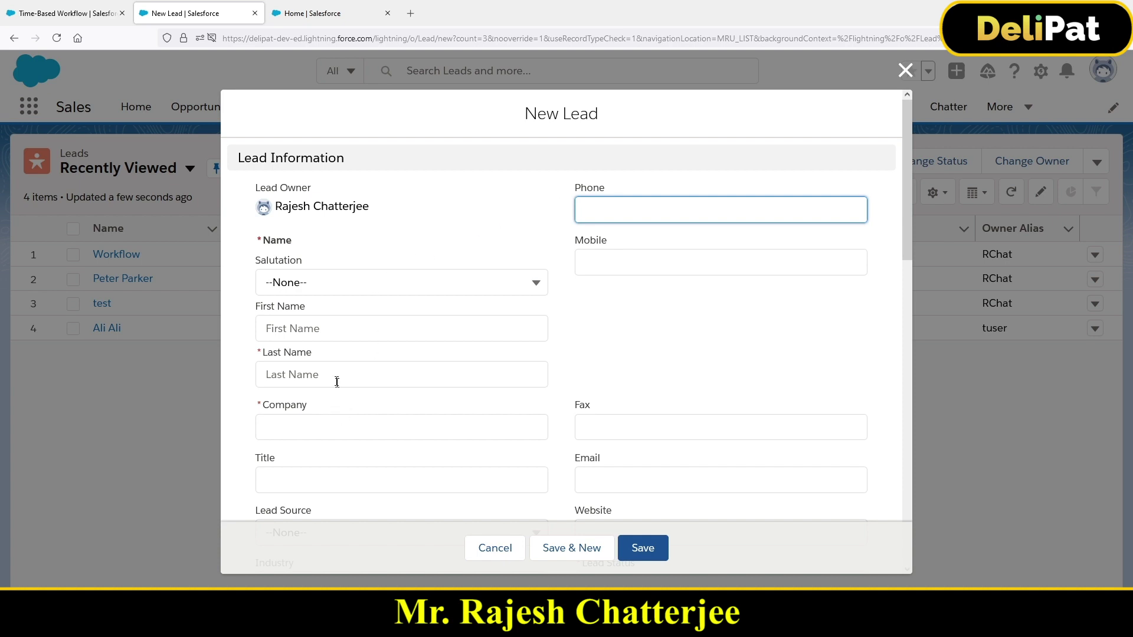
{"action": "left_click", "coordinate": [325, 376]}
{"action": "type", "text": "Time dependent Wo"}
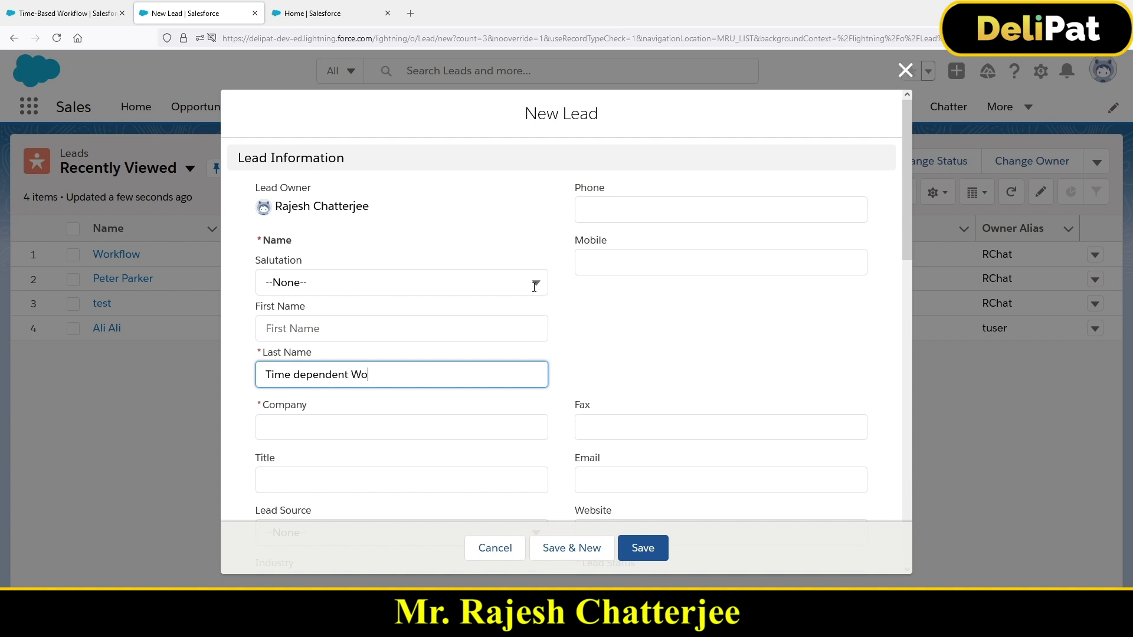
{"action": "type", "text": "rkflow Testing"}
{"action": "key", "text": "ctrl+a"}
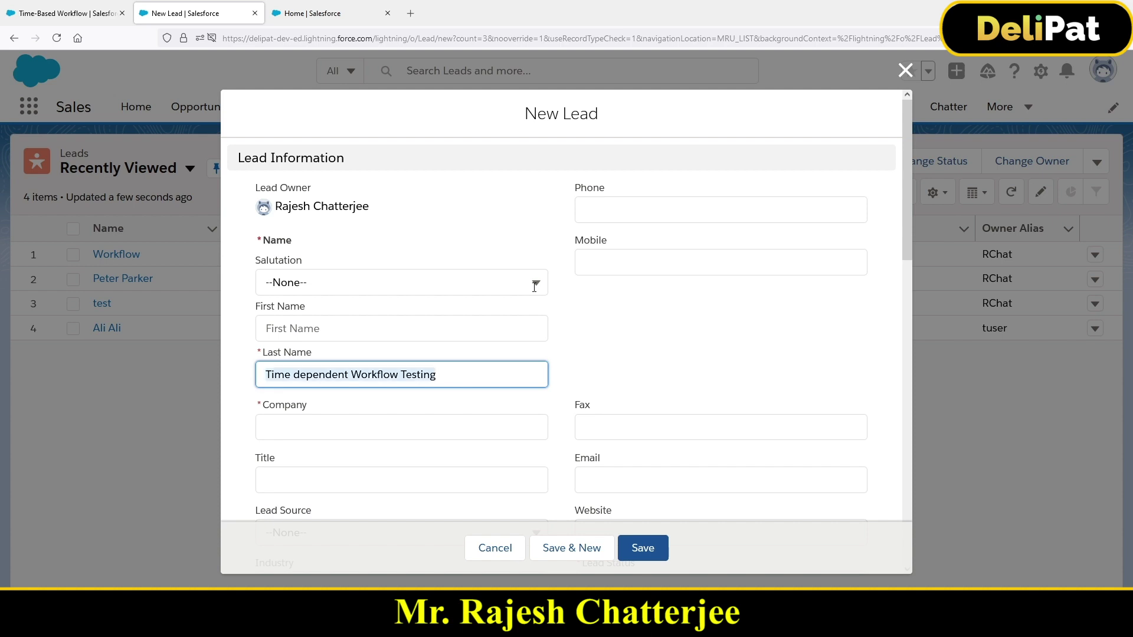
{"action": "left_click", "coordinate": [427, 432]}
Step: Enter company 'test' and pick date of birth 6/30/2021 for the new lead
{"action": "type", "text": "test"}
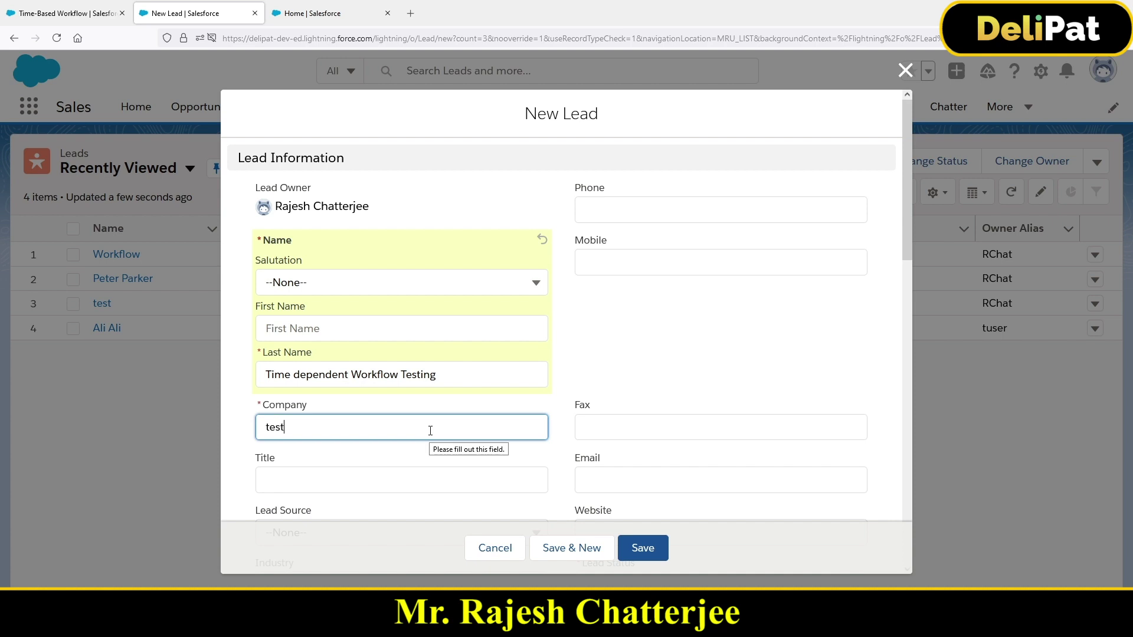
{"action": "scroll", "coordinate": [458, 425], "scroll_direction": "down", "scroll_amount": 5}
{"action": "left_click", "coordinate": [360, 419]}
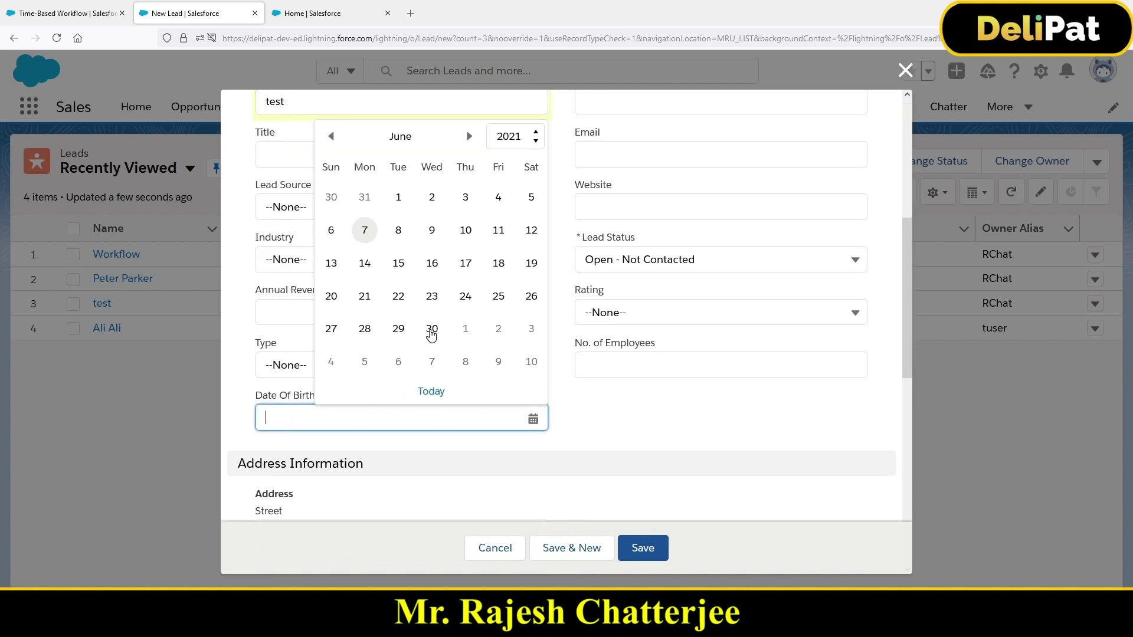
{"action": "left_click", "coordinate": [431, 330]}
Step: Enter New York as the lead's city and save the lead
{"action": "scroll", "coordinate": [378, 425], "scroll_direction": "down", "scroll_amount": 6}
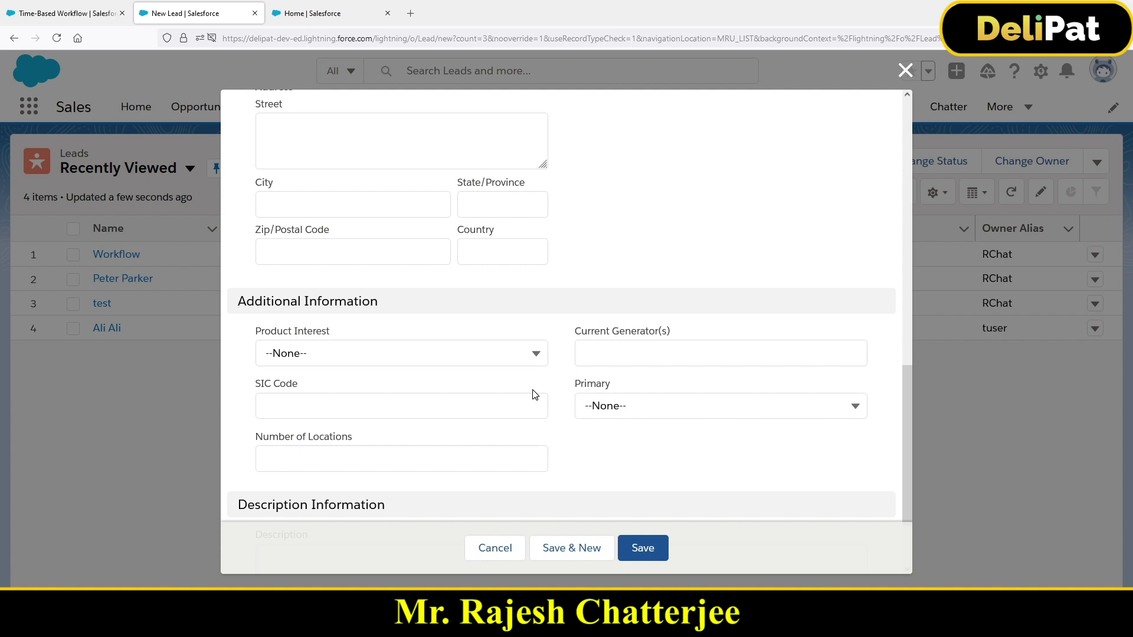
{"action": "left_click", "coordinate": [268, 207]}
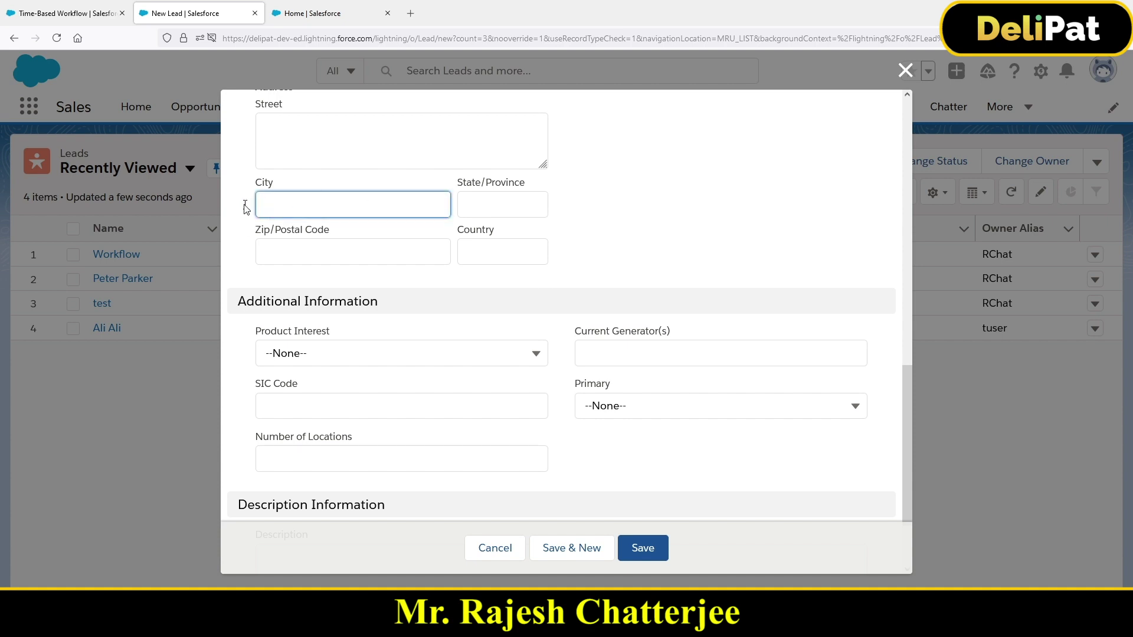
{"action": "type", "text": "N"}
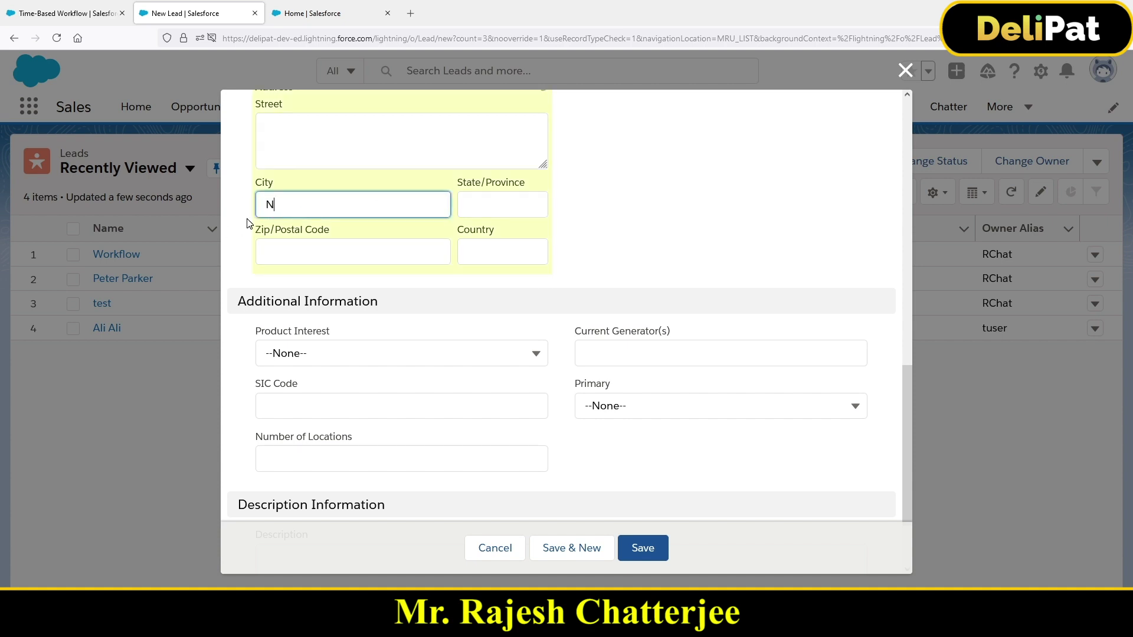
{"action": "type", "text": "ew York"}
{"action": "scroll", "coordinate": [306, 233], "scroll_direction": "up", "scroll_amount": 3}
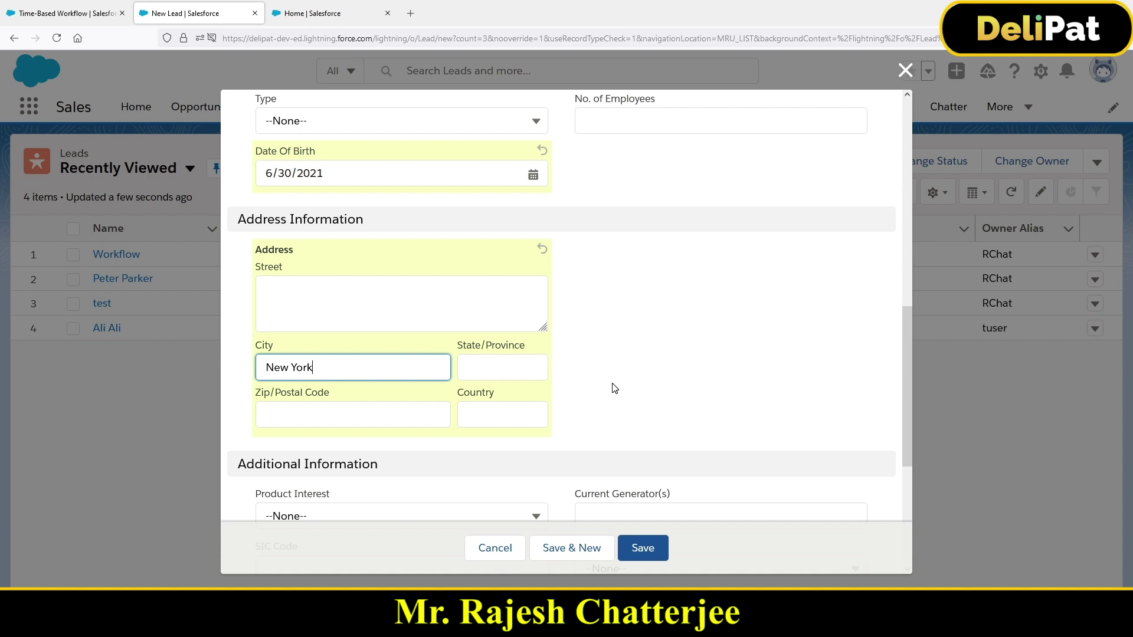
{"action": "left_click", "coordinate": [645, 554]}
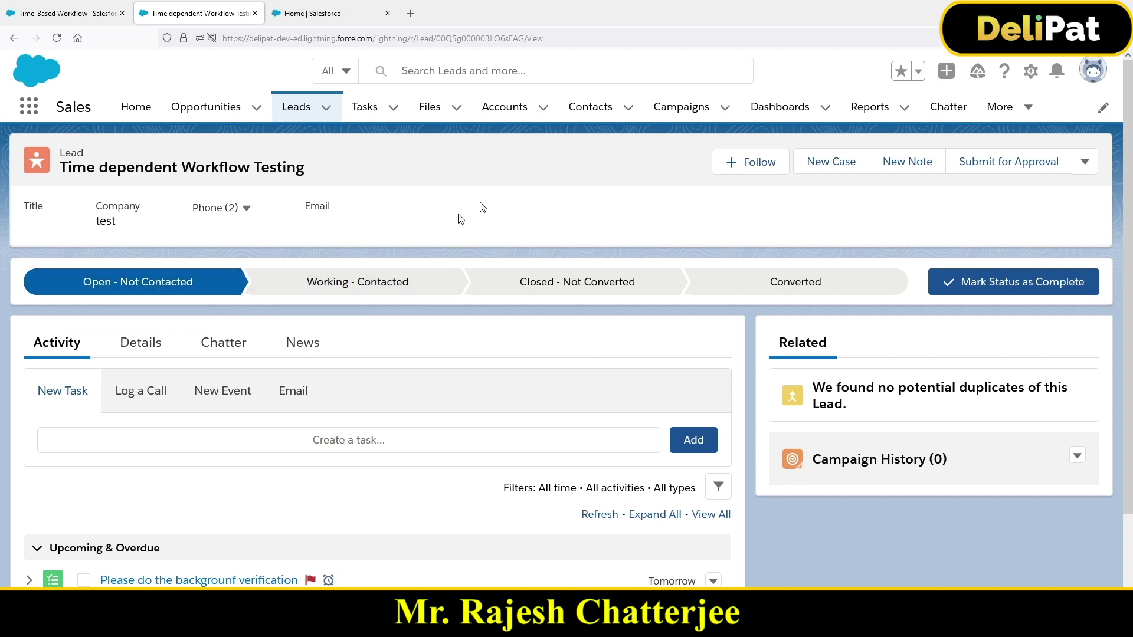
Step: Go to Setup and reach the Time-Based Workflow page through a 'time' Quick Find search
{"action": "left_click", "coordinate": [1031, 71]}
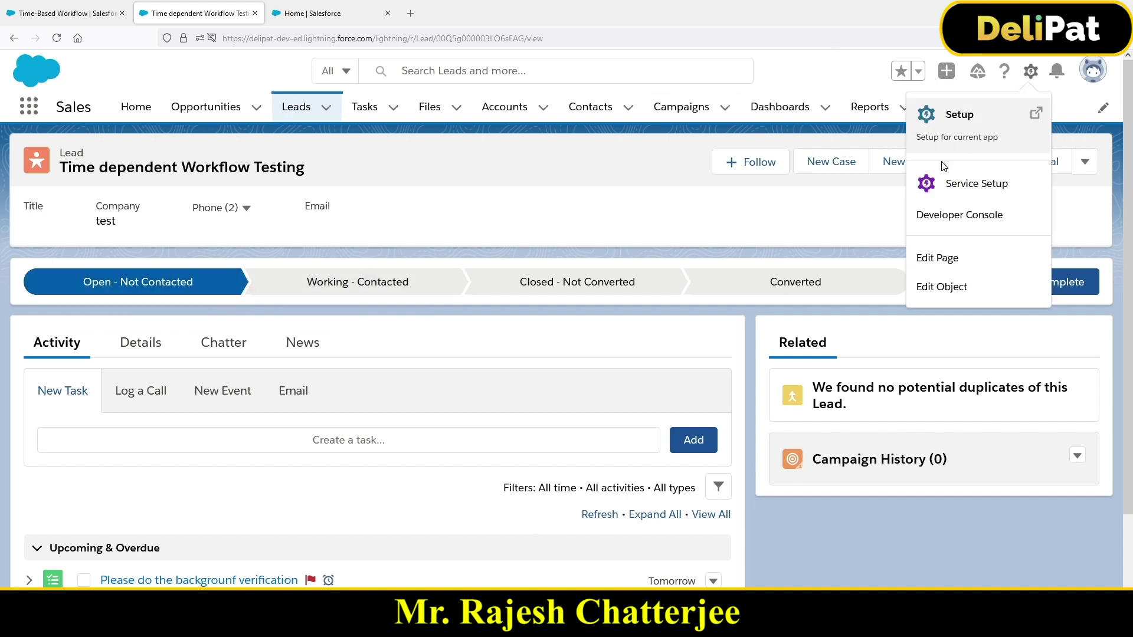
{"action": "left_click", "coordinate": [960, 122]}
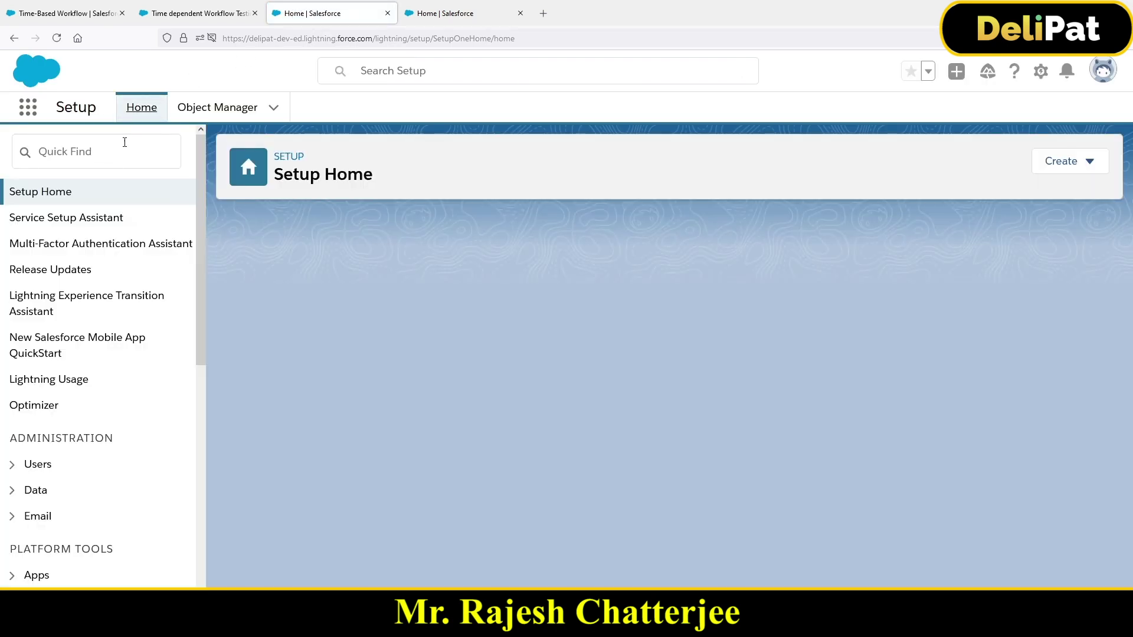
{"action": "type", "text": "time"}
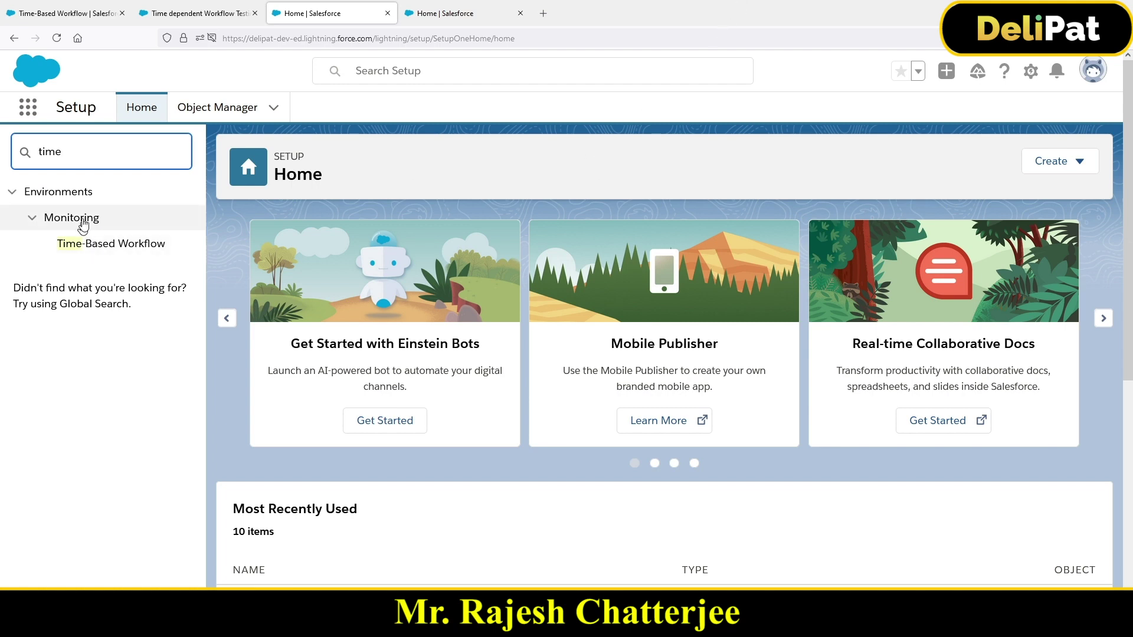
{"action": "left_click", "coordinate": [99, 249]}
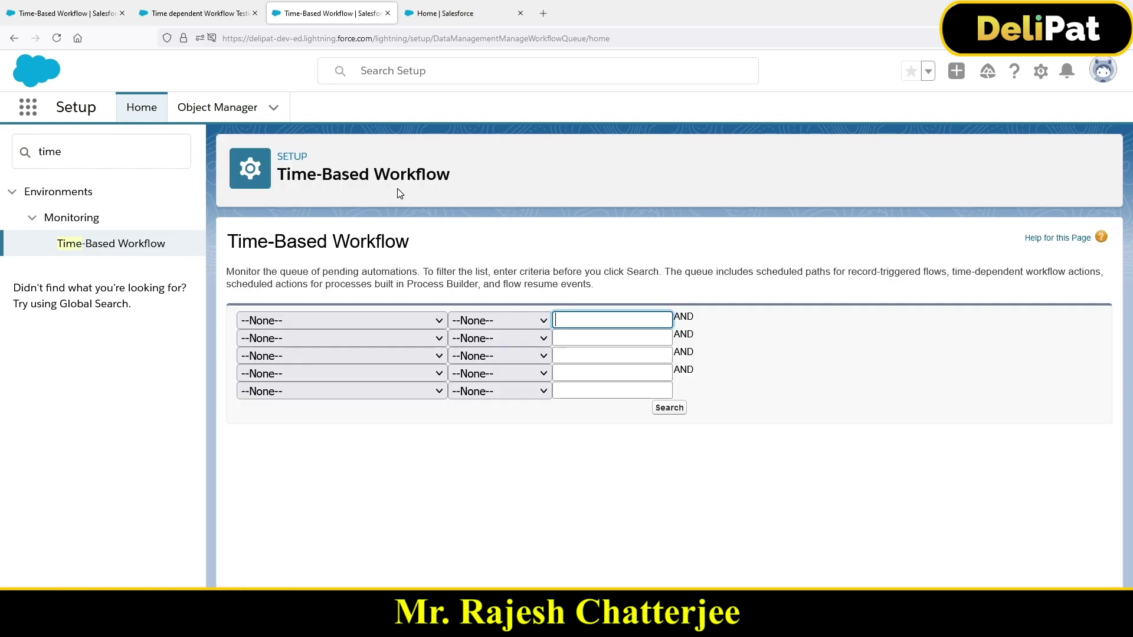
Step: Set the first queue filter to Record Name equals
{"action": "left_click", "coordinate": [336, 326]}
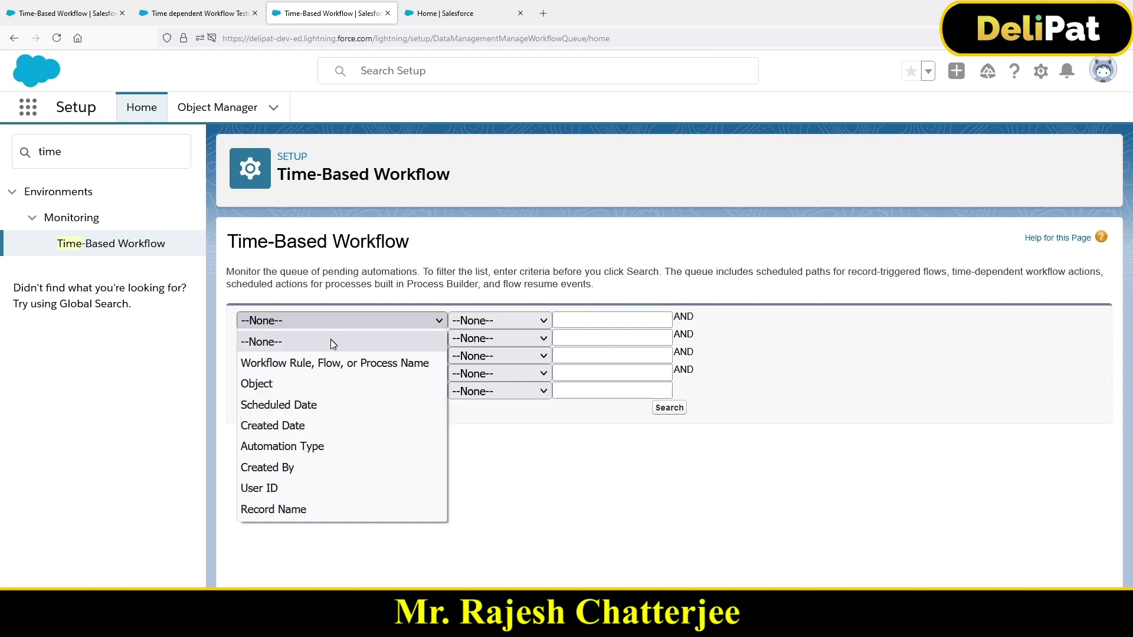
{"action": "left_click", "coordinate": [280, 517]}
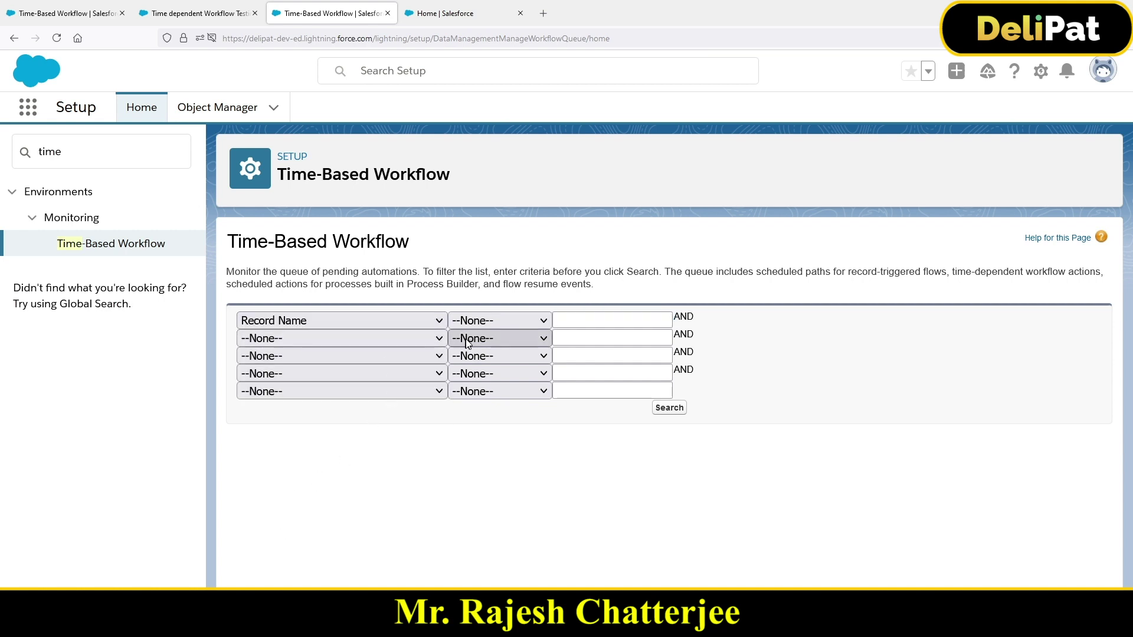
{"action": "left_click", "coordinate": [485, 325]}
{"action": "left_click", "coordinate": [485, 363]}
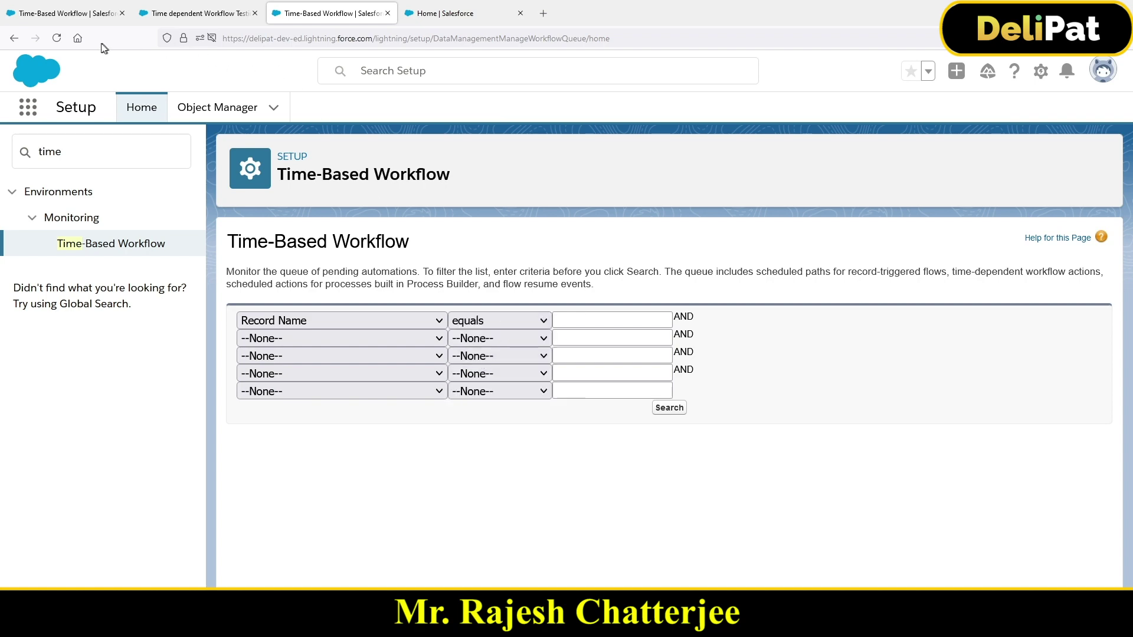
Step: Close the duplicate Time-Based Workflow and lead record tabs, returning to the filter page
{"action": "left_click", "coordinate": [74, 18]}
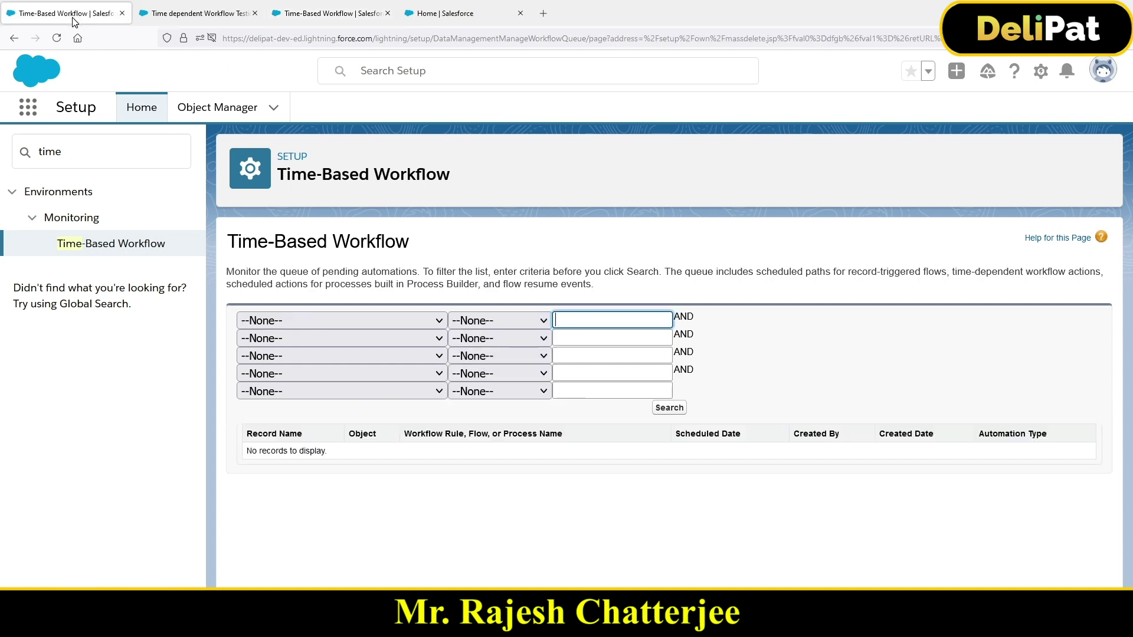
{"action": "left_click", "coordinate": [122, 13]}
{"action": "left_click", "coordinate": [122, 13]}
{"action": "left_click", "coordinate": [172, 15]}
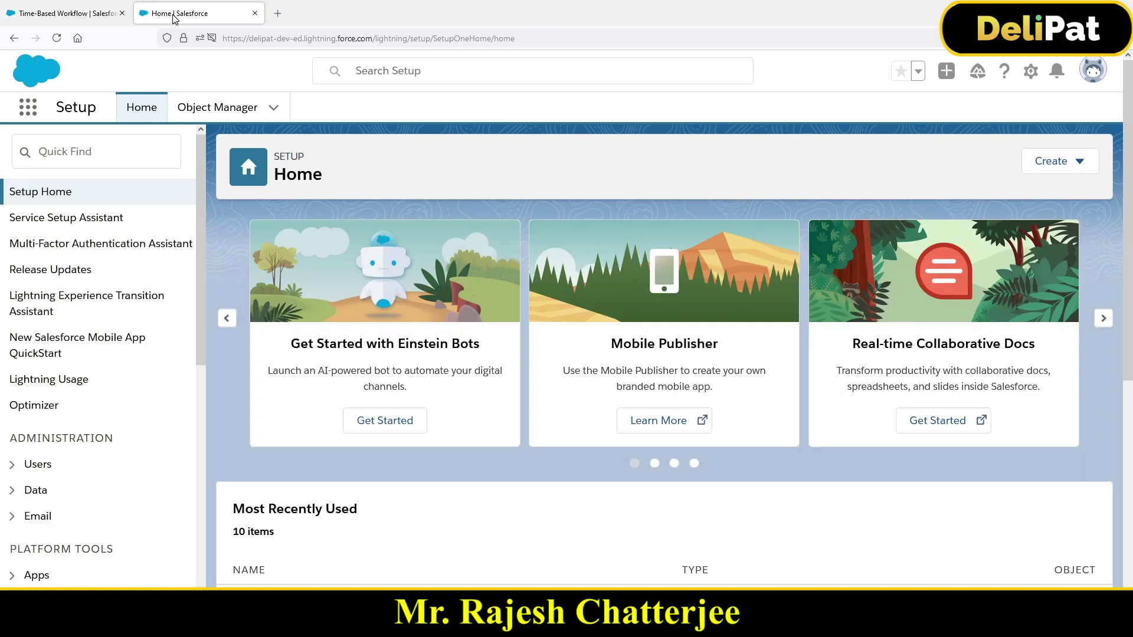
{"action": "left_click", "coordinate": [59, 13]}
Step: Paste the lead's record name as the filter value and search the pending queue
{"action": "left_click", "coordinate": [604, 321]}
{"action": "key", "text": "ctrl+v"}
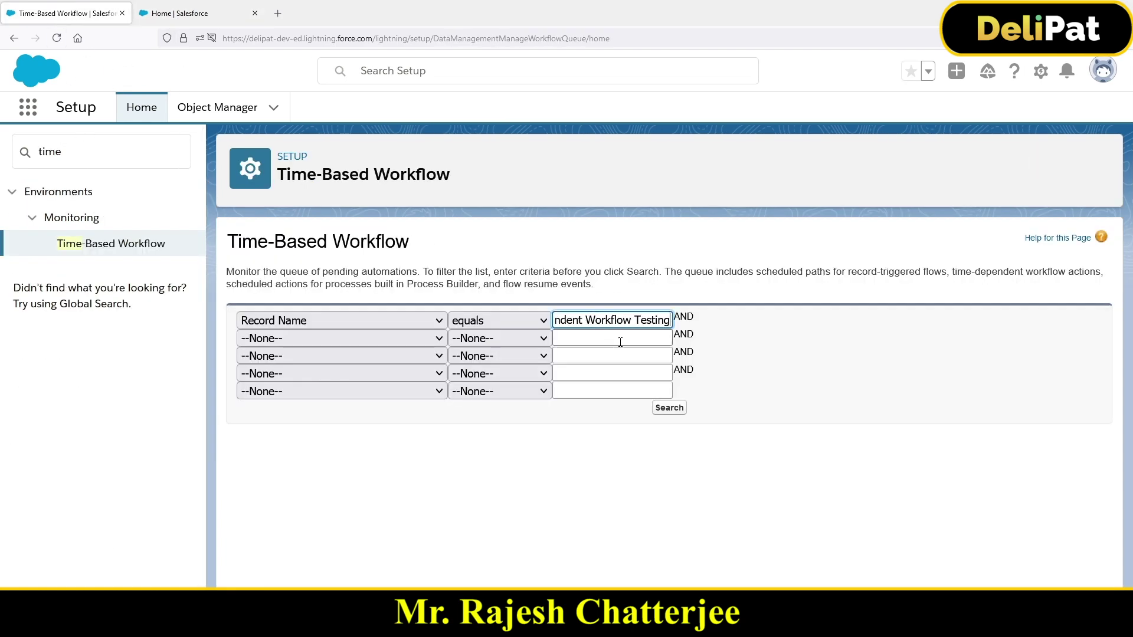
{"action": "left_click", "coordinate": [670, 410]}
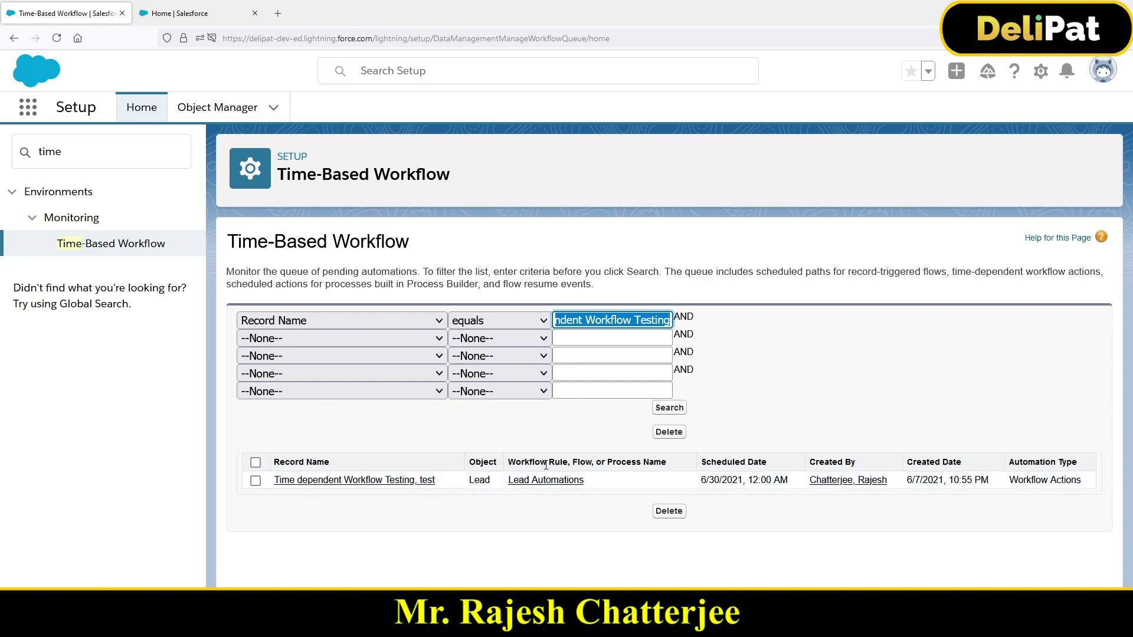
Step: Check the entry's schedule (6/30/2021, 12:00 AM, Workflow Actions) and tick its checkbox
{"action": "left_click_drag", "start_coordinate": [700, 482], "coordinate": [754, 484]}
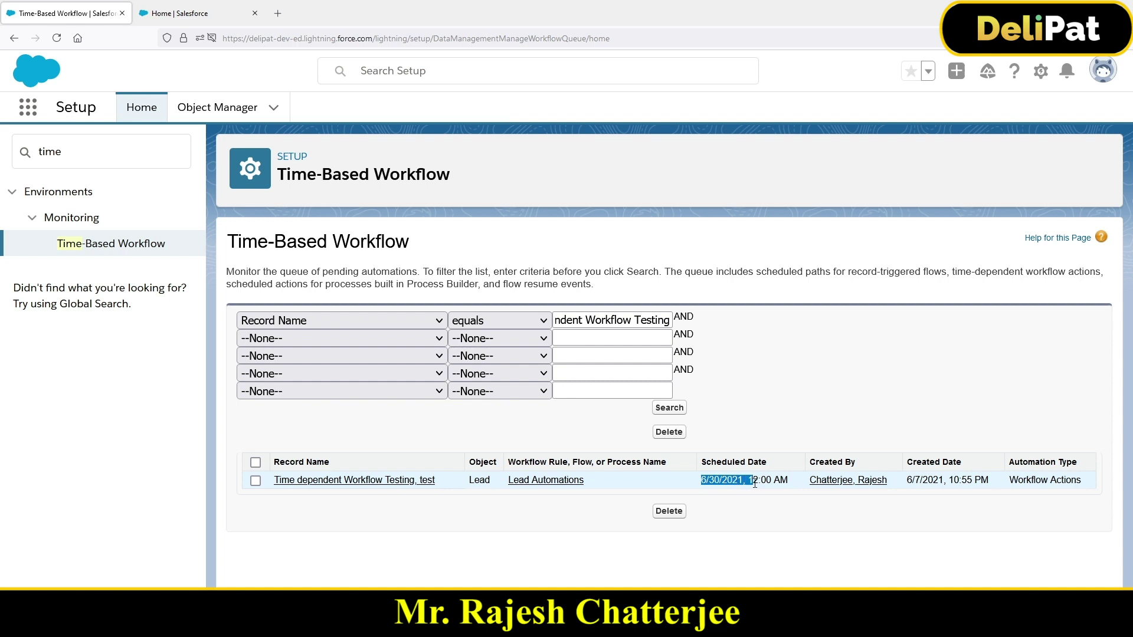
{"action": "left_click_drag", "start_coordinate": [755, 483], "coordinate": [788, 483]}
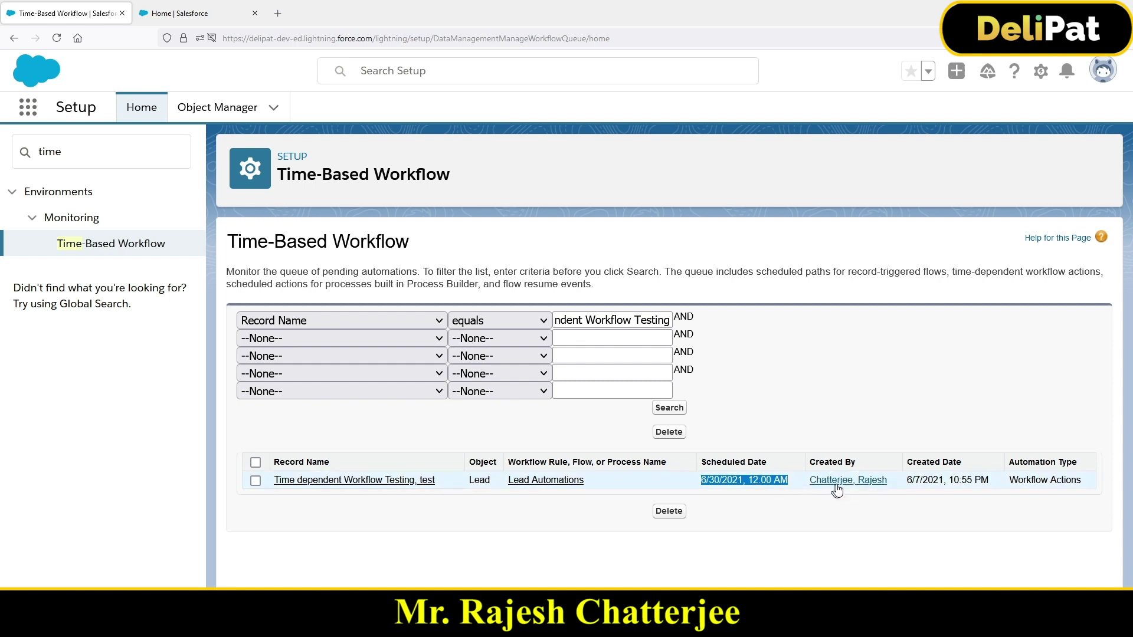
{"action": "left_click_drag", "start_coordinate": [1013, 472], "coordinate": [1107, 478]}
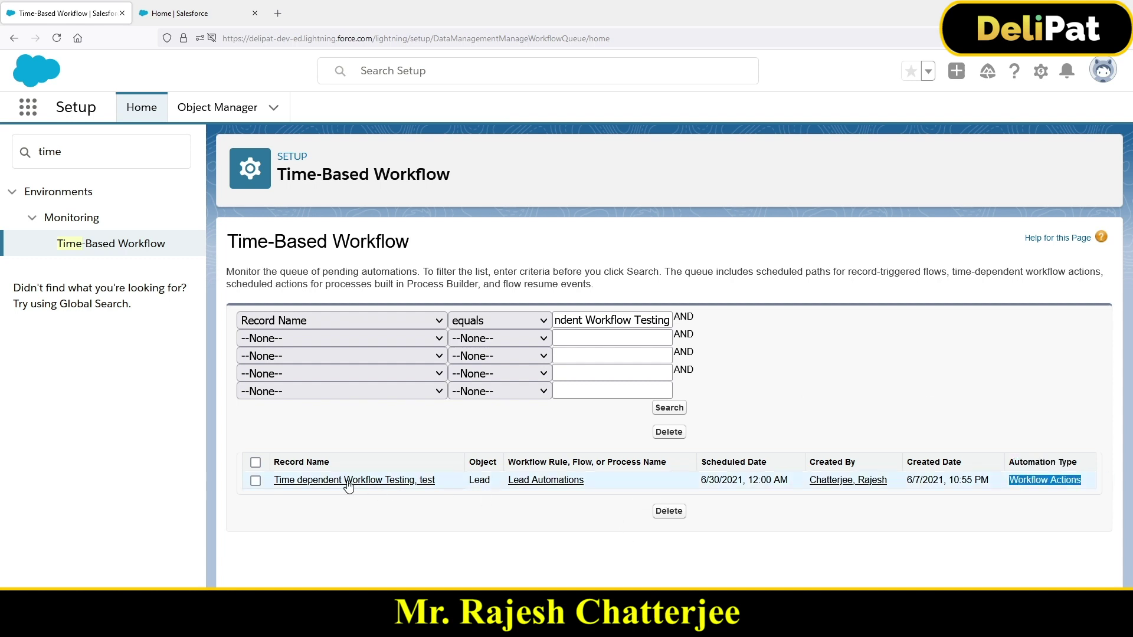
{"action": "left_click", "coordinate": [256, 481]}
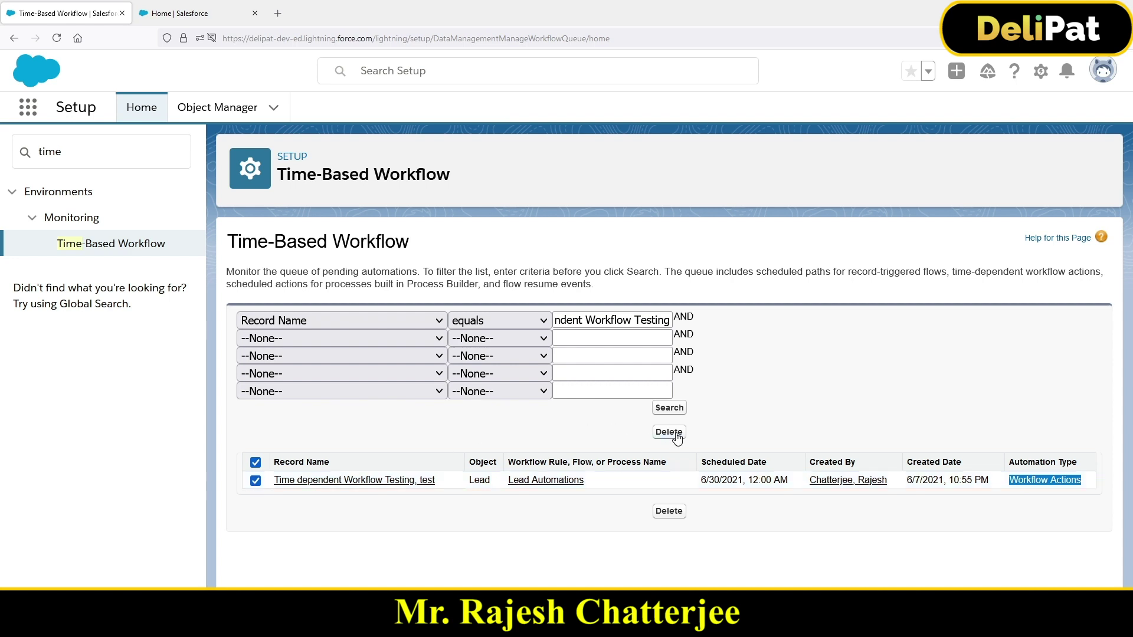
Step: Delete the queued workflow entry, refresh the empty queue, and switch to the Security notes
{"action": "left_click", "coordinate": [677, 434]}
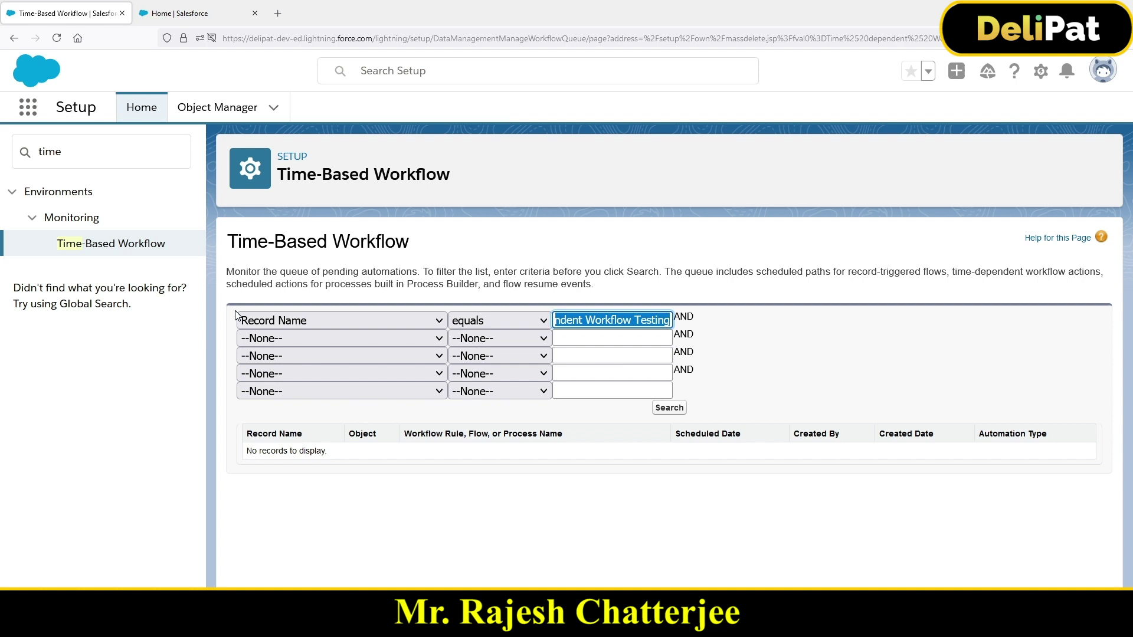
{"action": "left_click", "coordinate": [94, 253]}
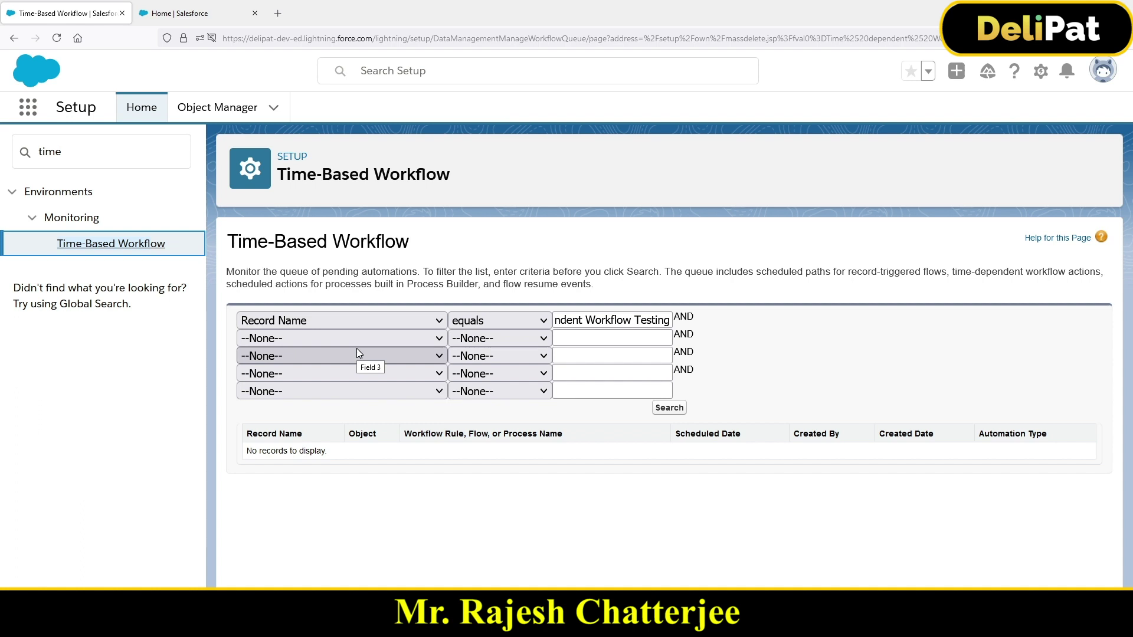
{"action": "key", "text": "alt+Tab"}
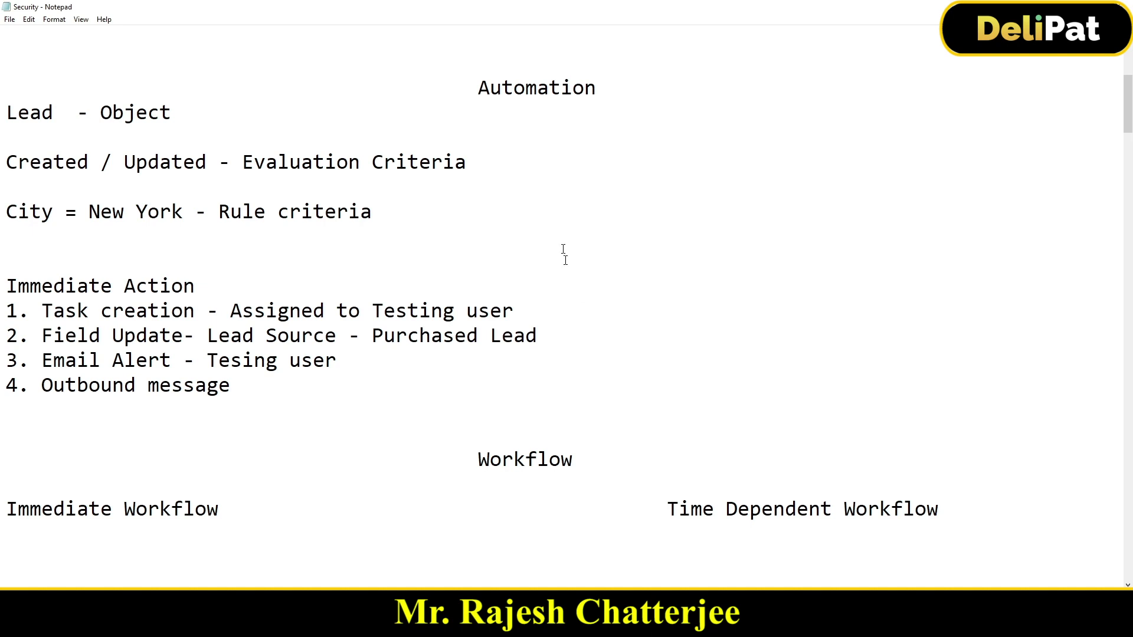
Step: Retitle the top heading to 'Automation - Workflow'
{"action": "left_click_drag", "start_coordinate": [489, 87], "coordinate": [600, 87]}
{"action": "left_click", "coordinate": [599, 88]}
{"action": "type", "text": "- Workflow"}
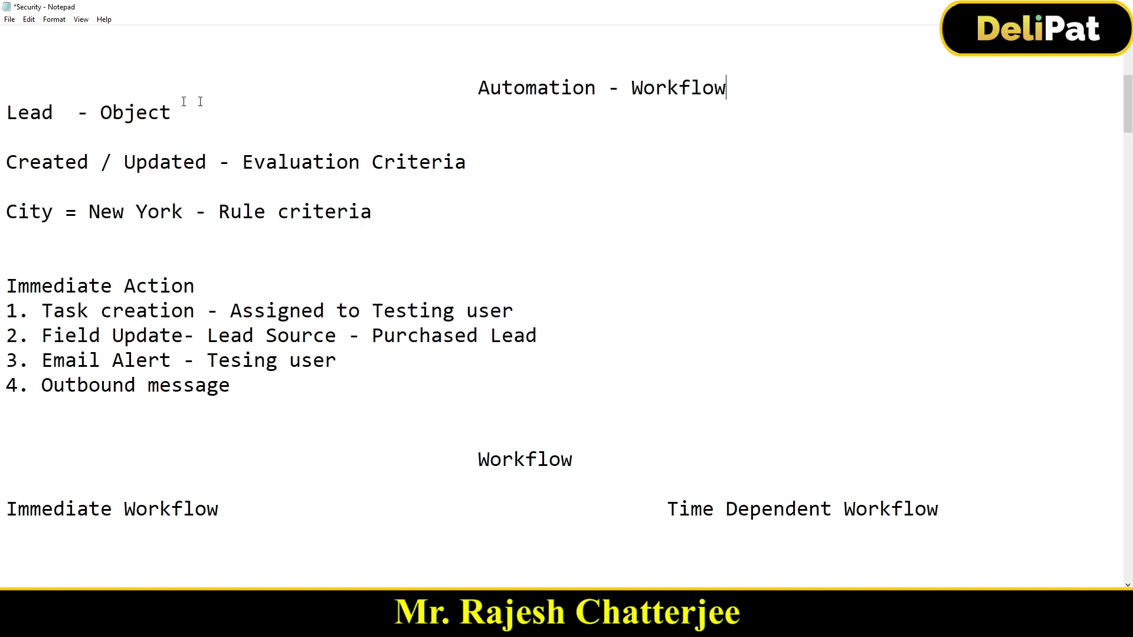
Step: Review the Lead, criteria and action lines, then add blank lines after '4. Outbound message'
{"action": "double_click", "coordinate": [30, 116]}
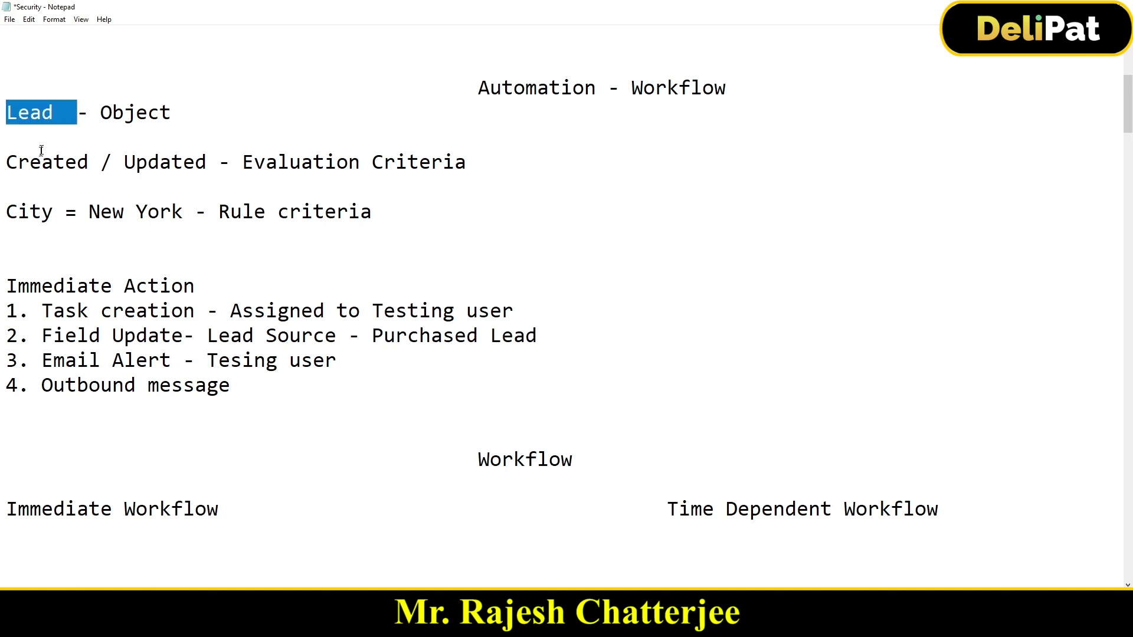
{"action": "left_click_drag", "start_coordinate": [19, 163], "coordinate": [184, 171]}
{"action": "left_click_drag", "start_coordinate": [7, 213], "coordinate": [142, 230]}
{"action": "left_click", "coordinate": [17, 287]}
{"action": "left_click_drag", "start_coordinate": [8, 286], "coordinate": [233, 402]}
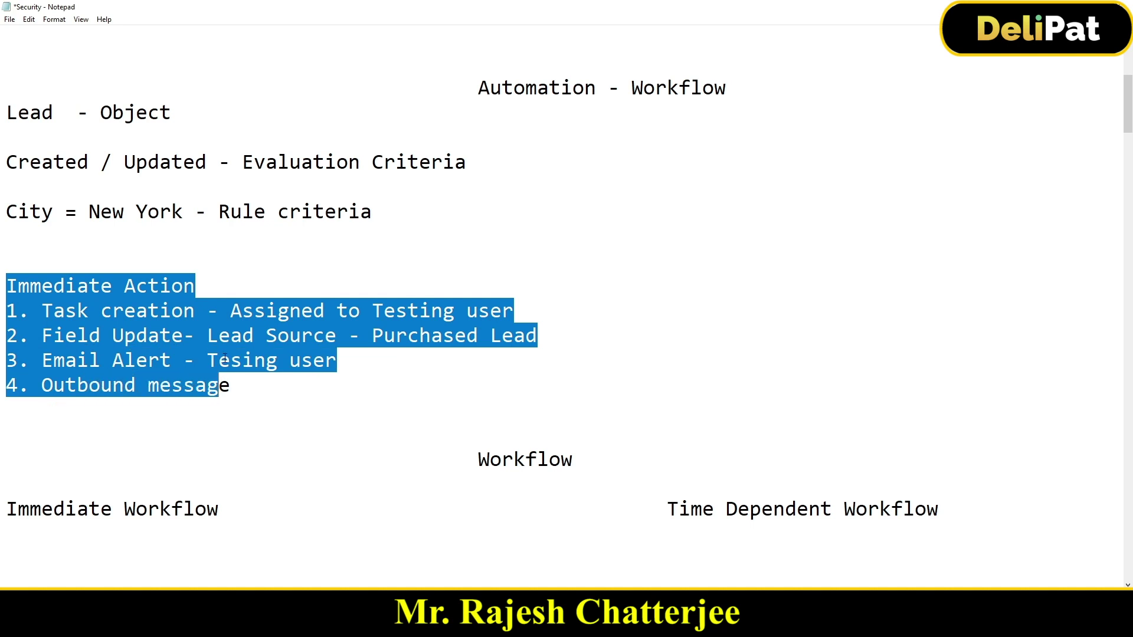
{"action": "left_click", "coordinate": [175, 414]}
{"action": "left_click", "coordinate": [246, 387]}
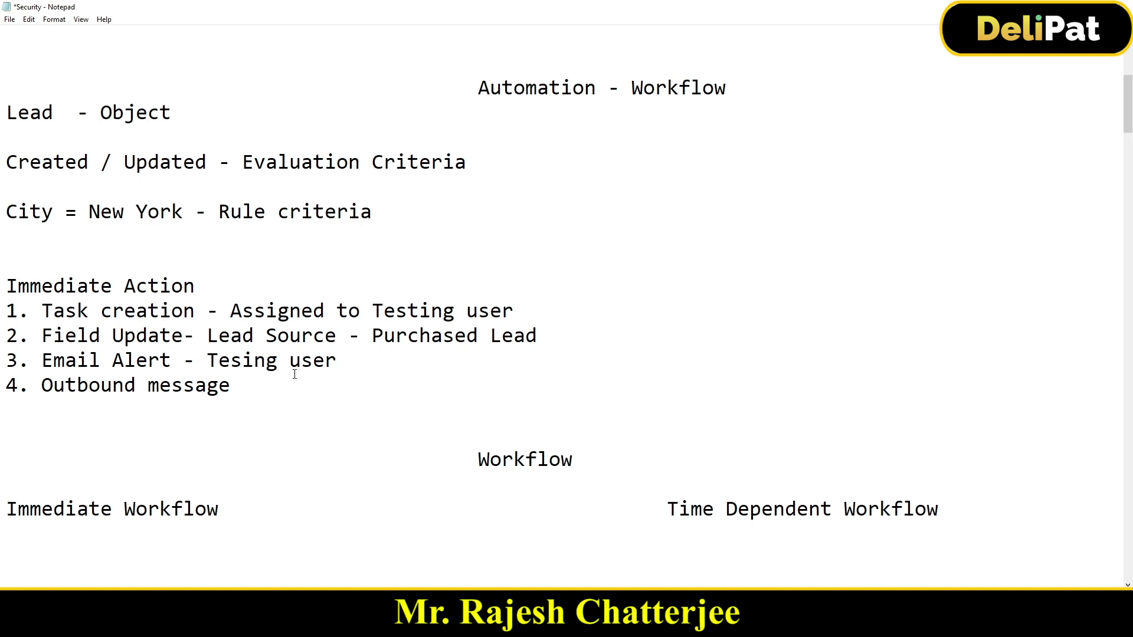
{"action": "key", "text": "Return"}
{"action": "key", "text": "Return"}
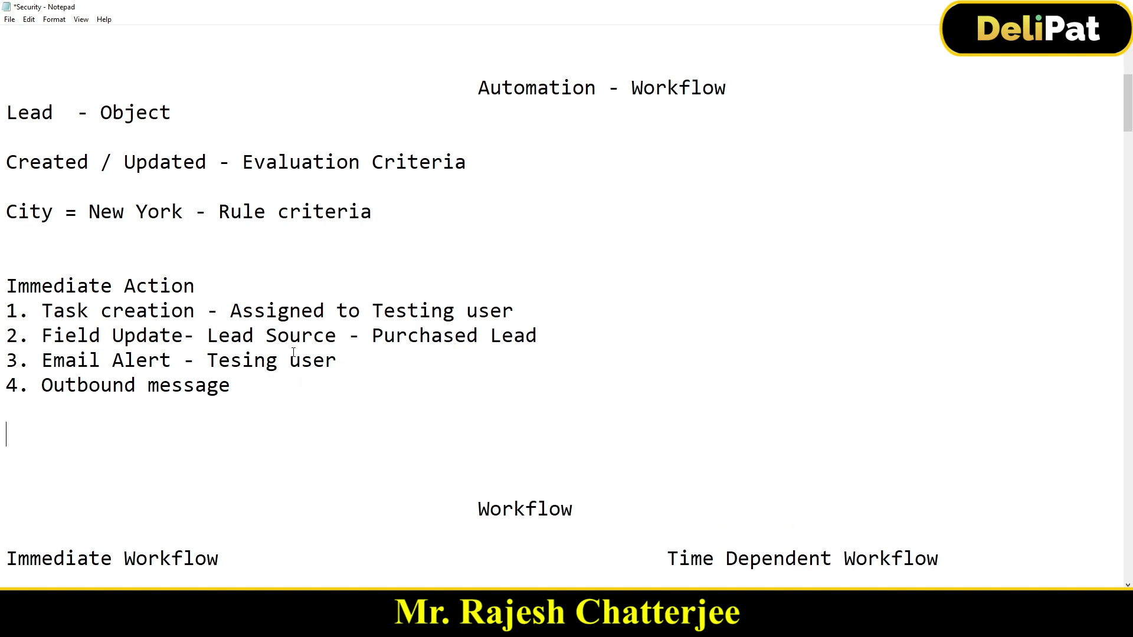
Step: Add the line '0 Ddays + DOB' below the immediate action list
{"action": "type", "text": "0 Ddays"}
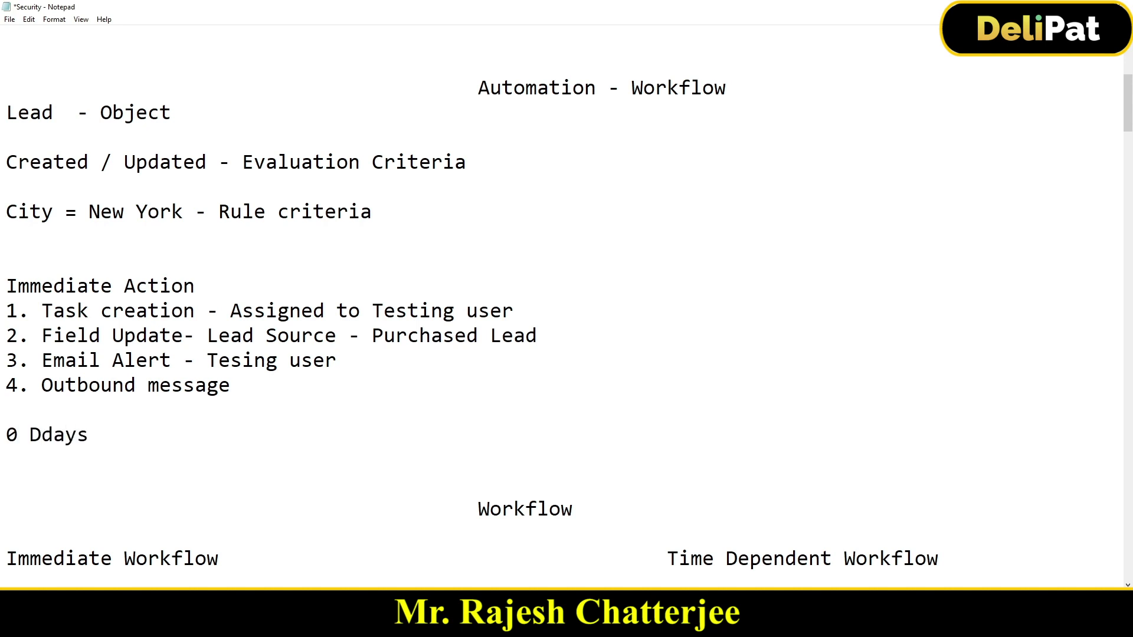
{"action": "type", "text": " + DOB"}
{"action": "key", "text": "Return"}
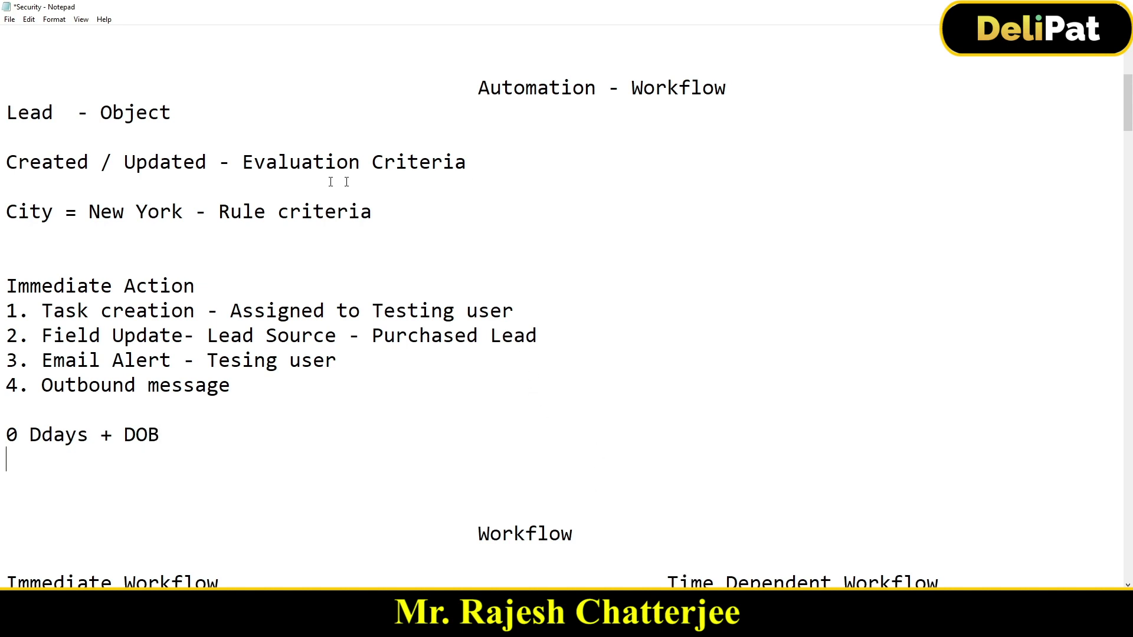
{"action": "left_click_drag", "start_coordinate": [6, 285], "coordinate": [136, 311]}
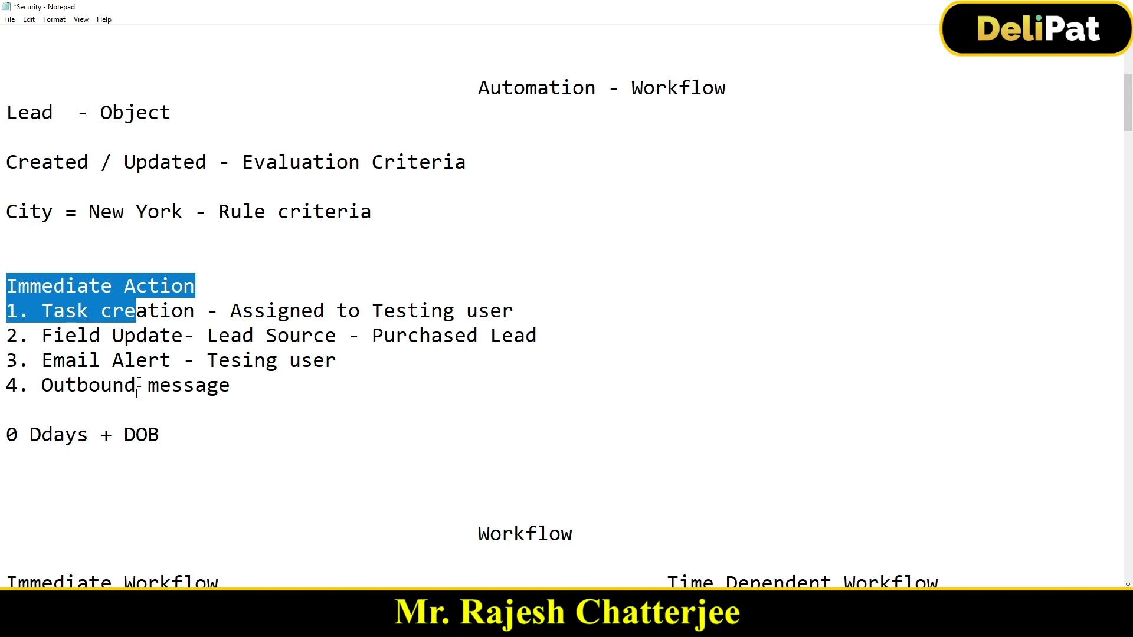
{"action": "left_click", "coordinate": [9, 435]}
Step: Review the Immediate Workflow and Time Dependent Workflow headings and the four action items
{"action": "left_click_drag", "start_coordinate": [9, 435], "coordinate": [214, 455]}
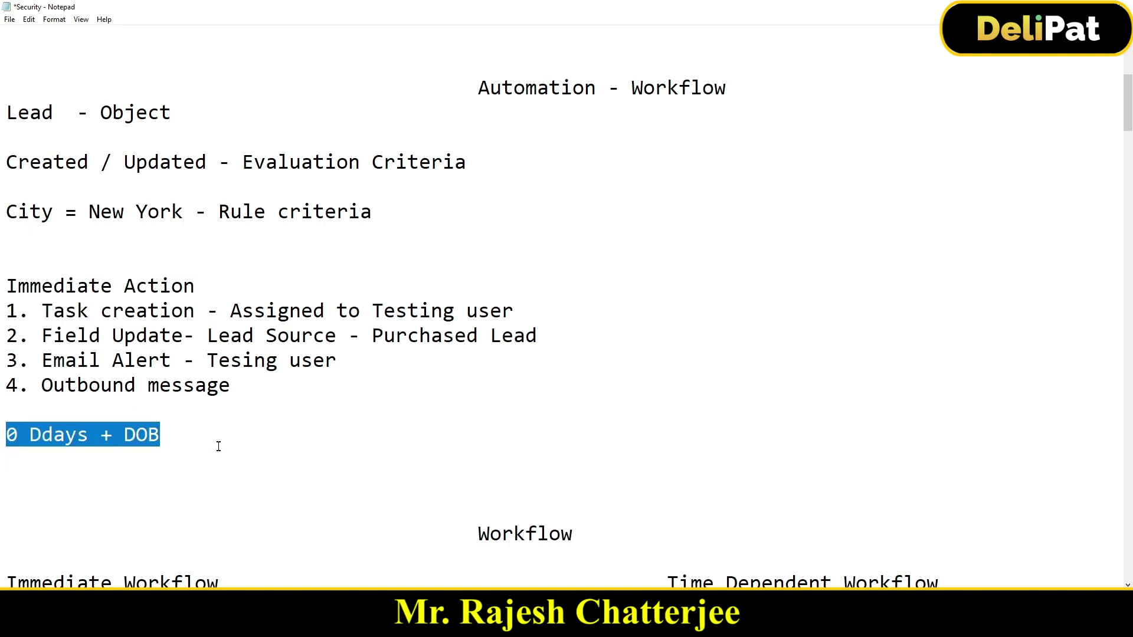
{"action": "scroll", "coordinate": [227, 460], "scroll_direction": "down", "scroll_amount": 1}
{"action": "left_click_drag", "start_coordinate": [18, 508], "coordinate": [192, 521]}
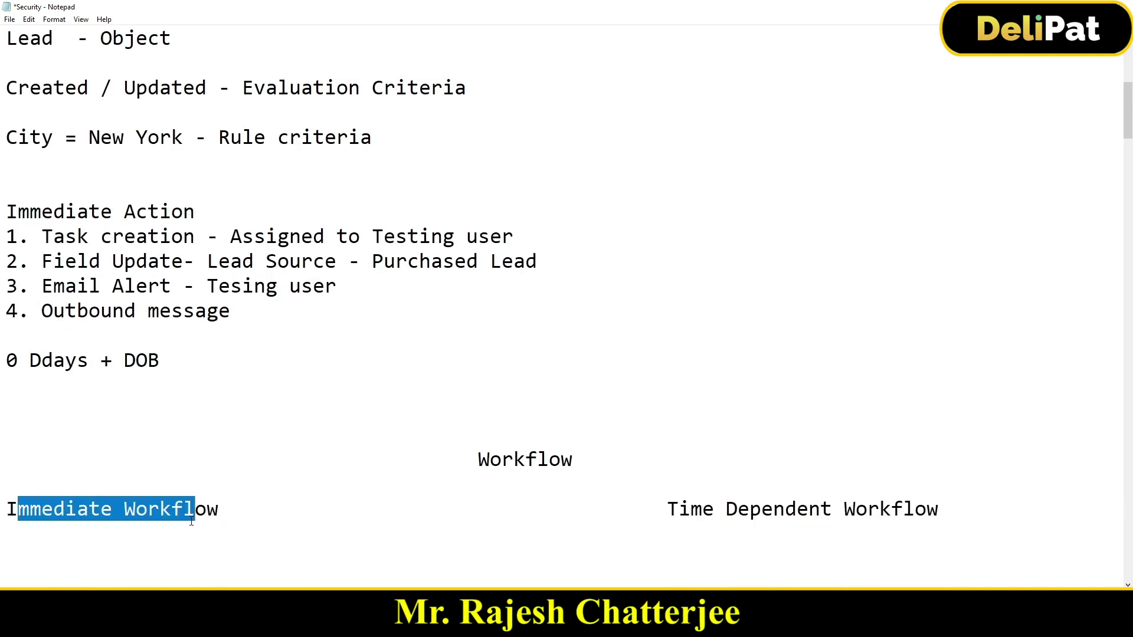
{"action": "left_click_drag", "start_coordinate": [938, 509], "coordinate": [879, 508]}
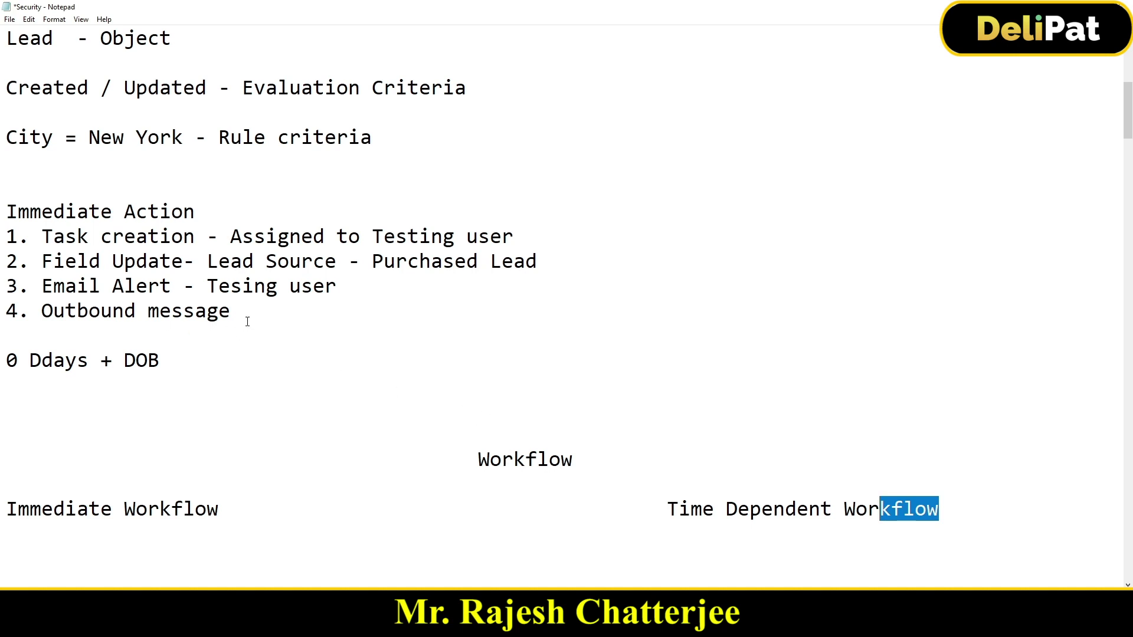
{"action": "left_click_drag", "start_coordinate": [246, 317], "coordinate": [2, 238]}
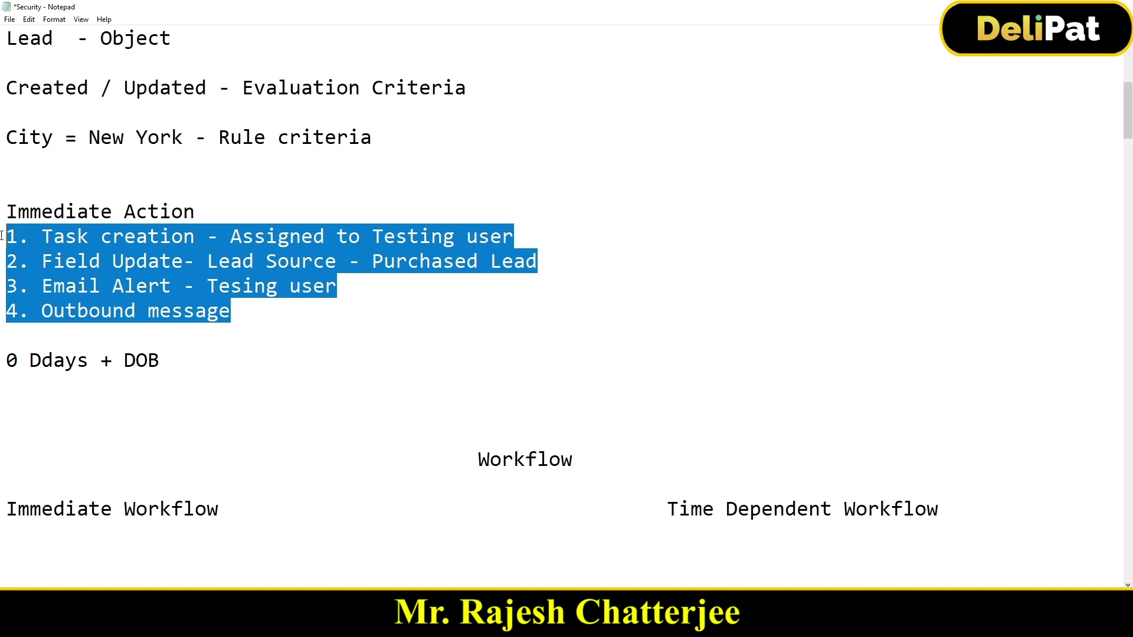